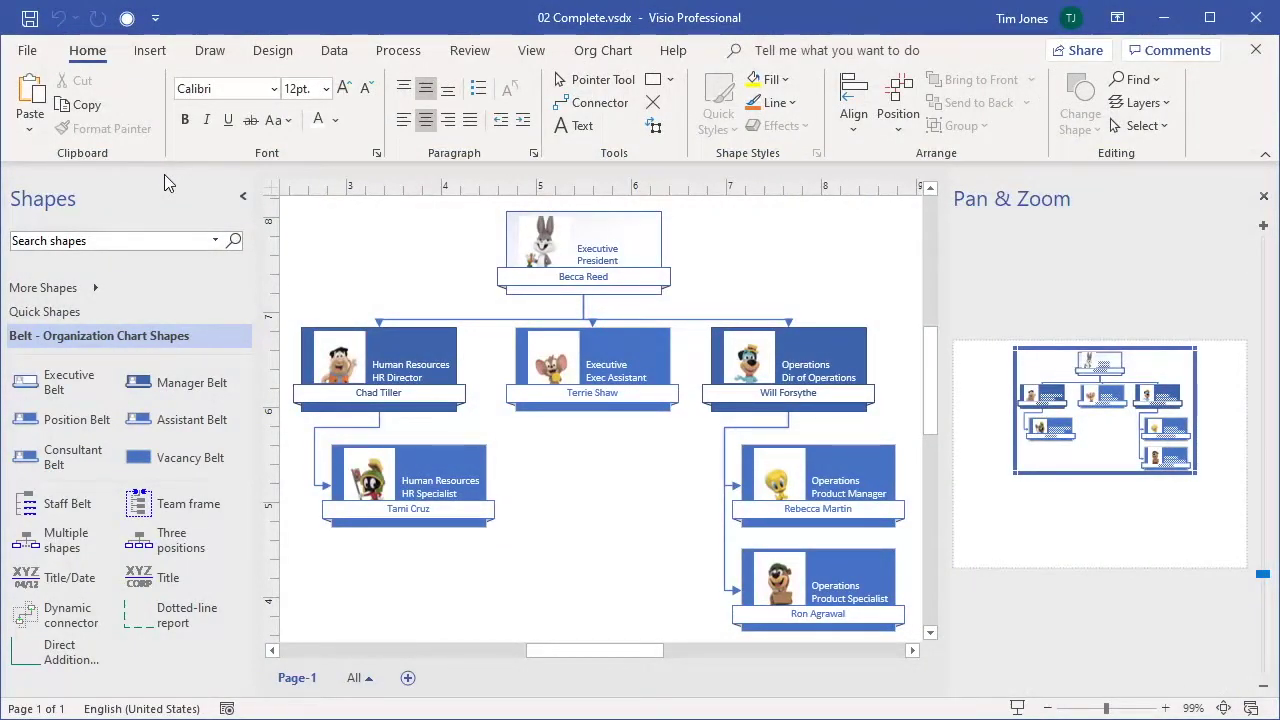
Show the Shape Data window and select the President shape at the head of the org chart to display its data.
click(531, 50)
click(346, 100)
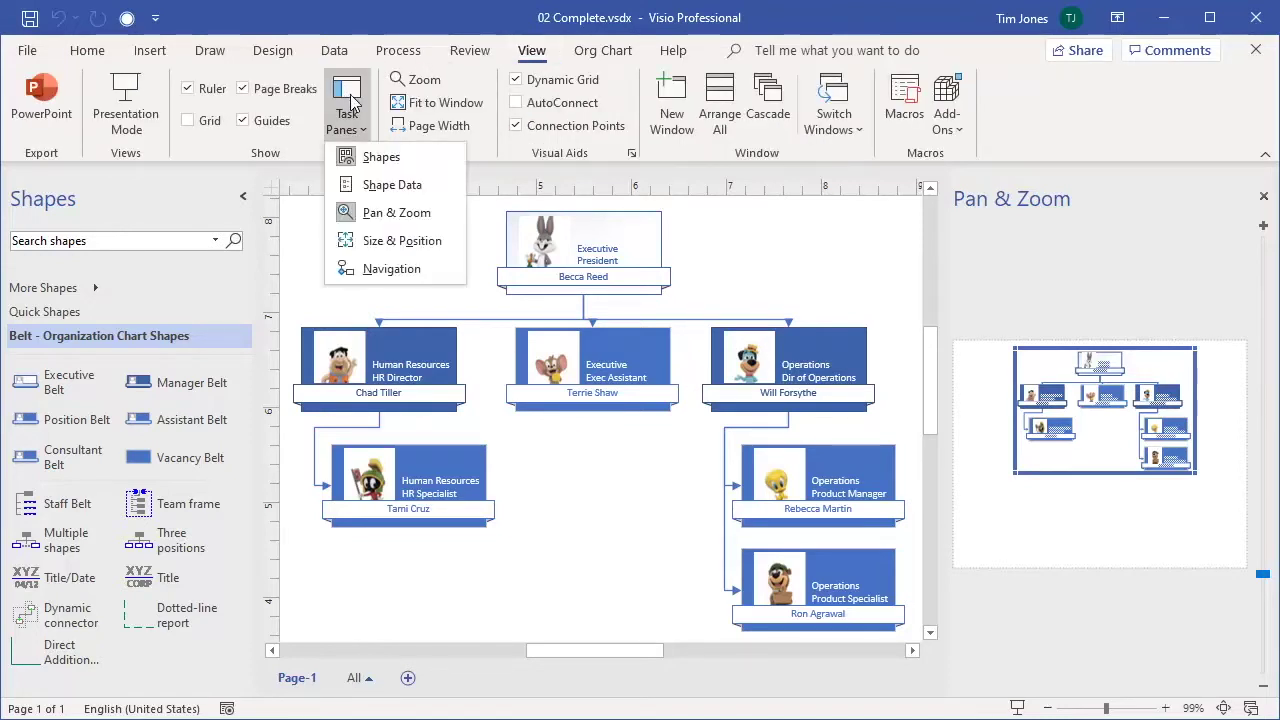
click(358, 188)
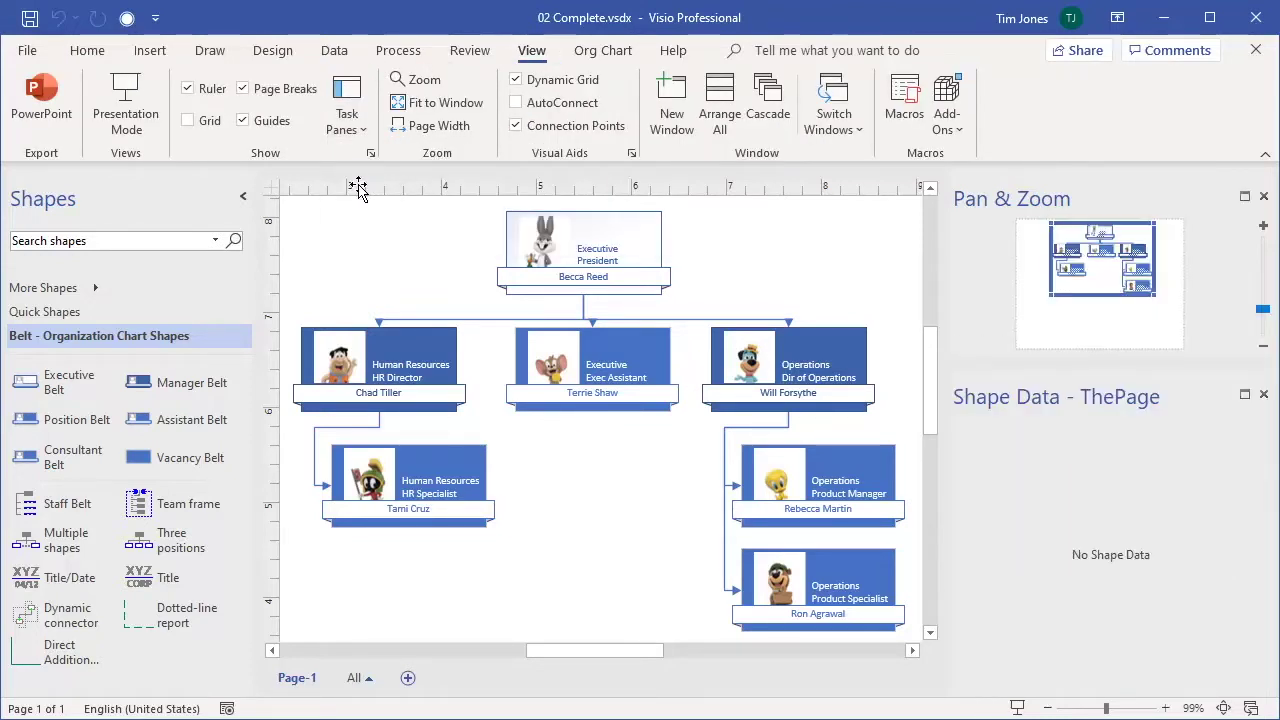
click(640, 255)
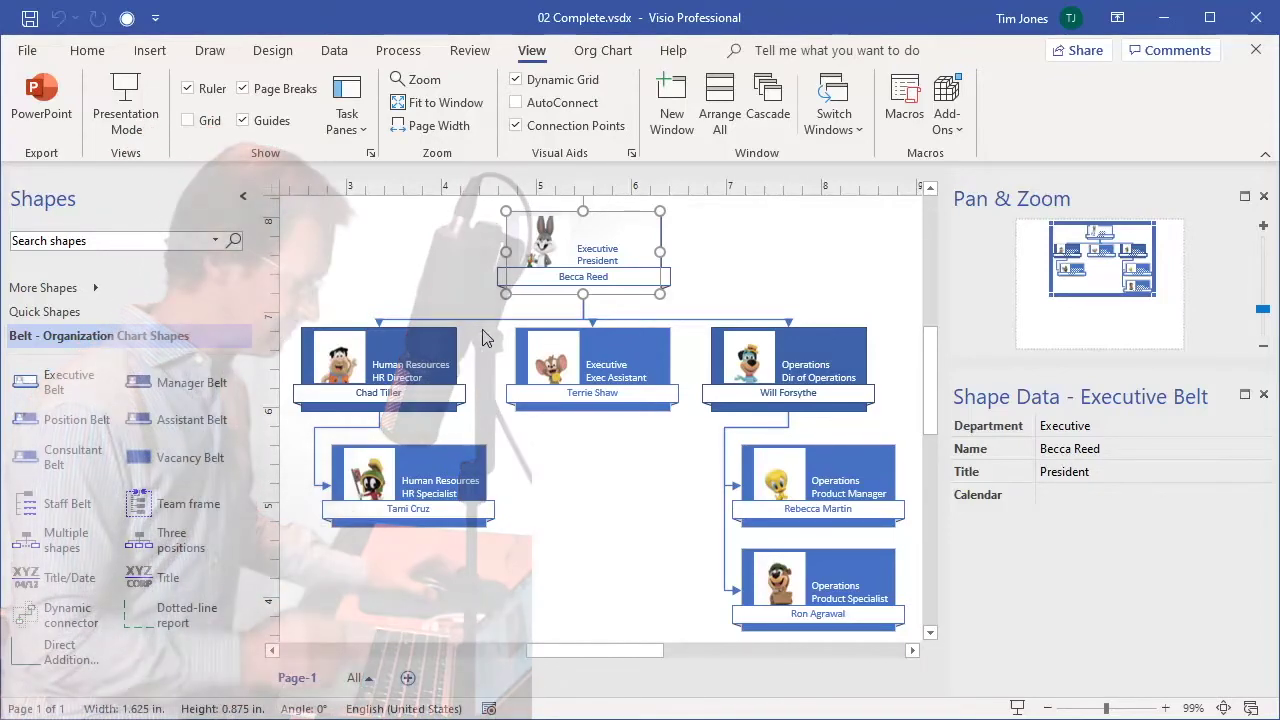
Check the refresh options for external data and show the External Data window.
click(336, 52)
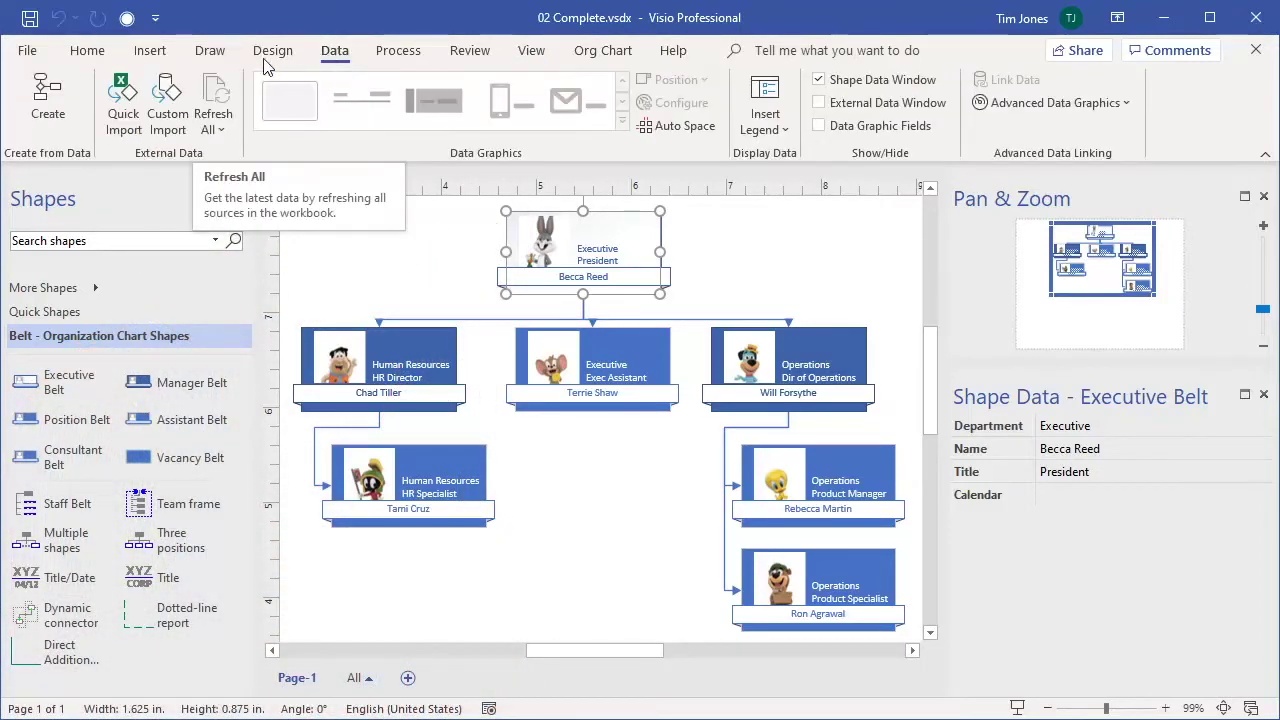
click(218, 128)
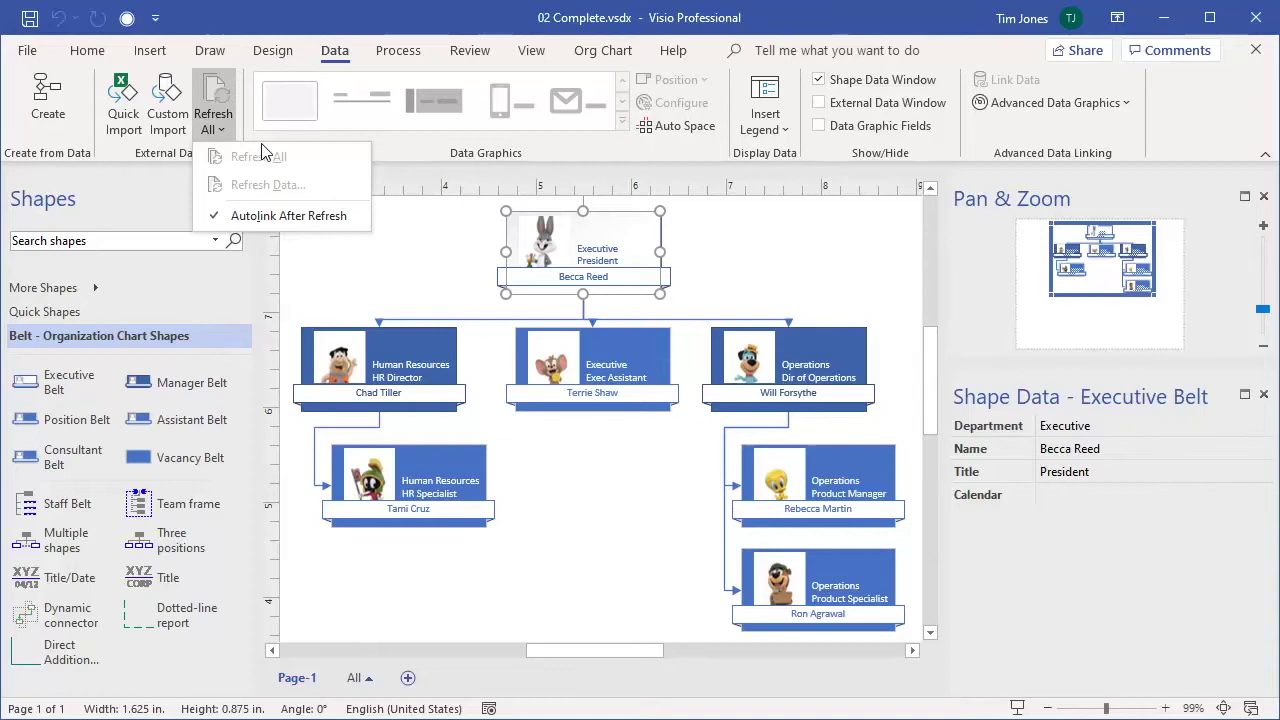
click(218, 130)
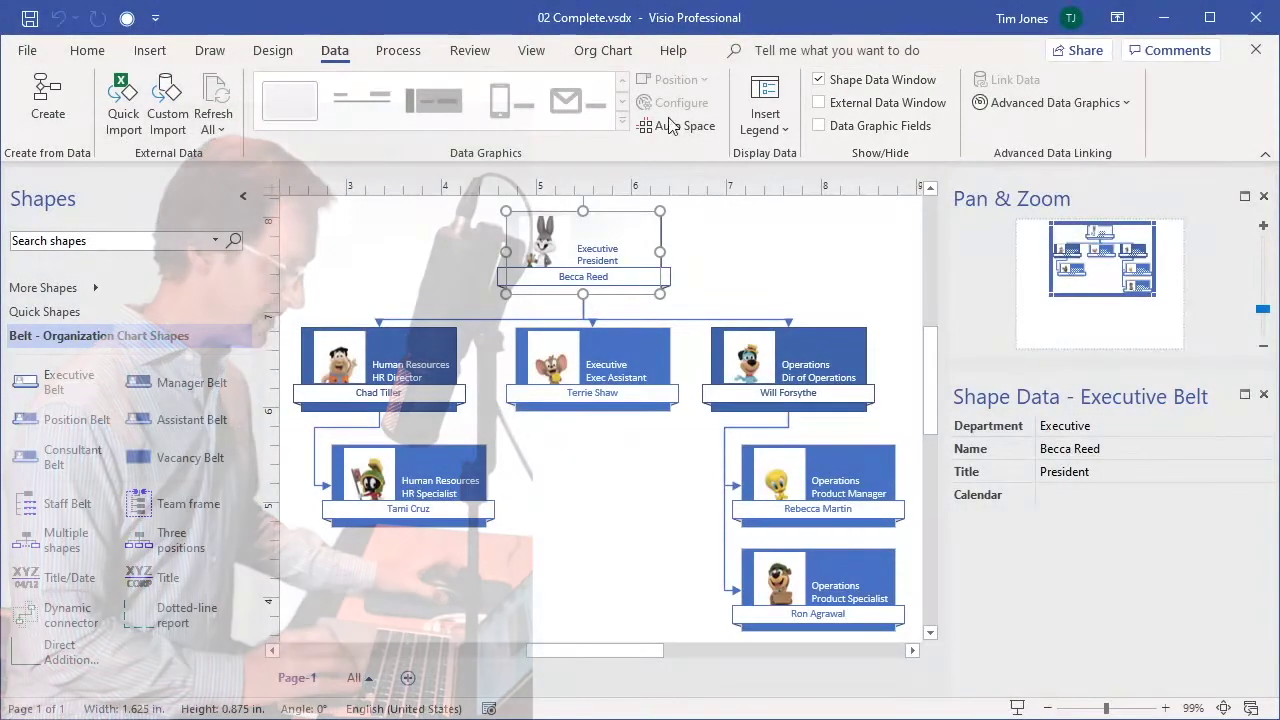
click(819, 103)
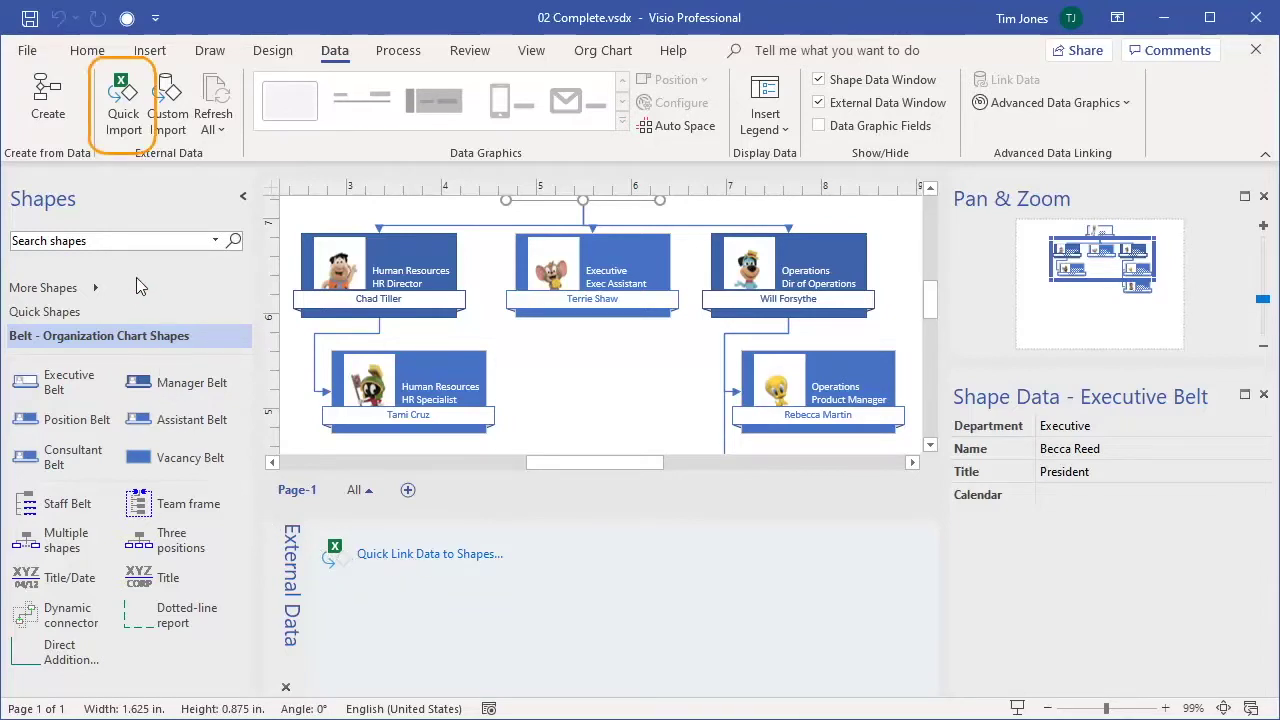
Quick-import Better List.xlsx from the Org Chart Training folder in Documents, linking it to the shapes, and close the Data Graphic Fields pane.
click(124, 108)
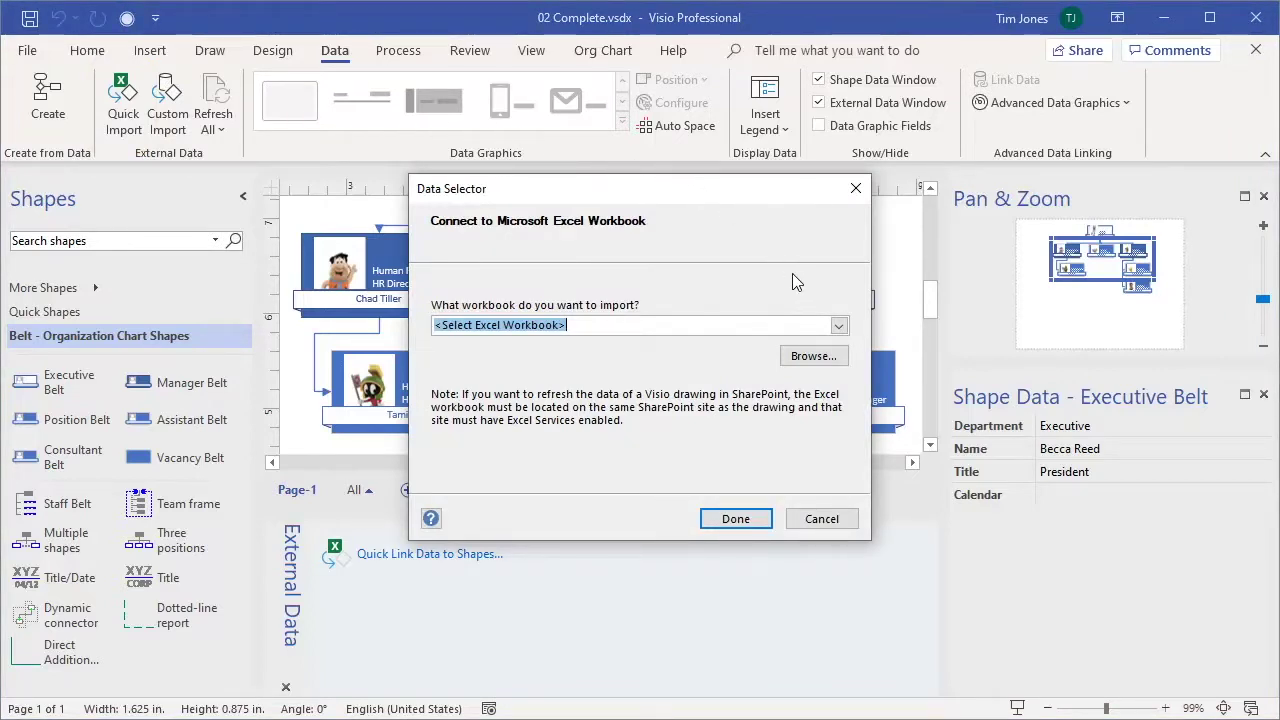
click(815, 358)
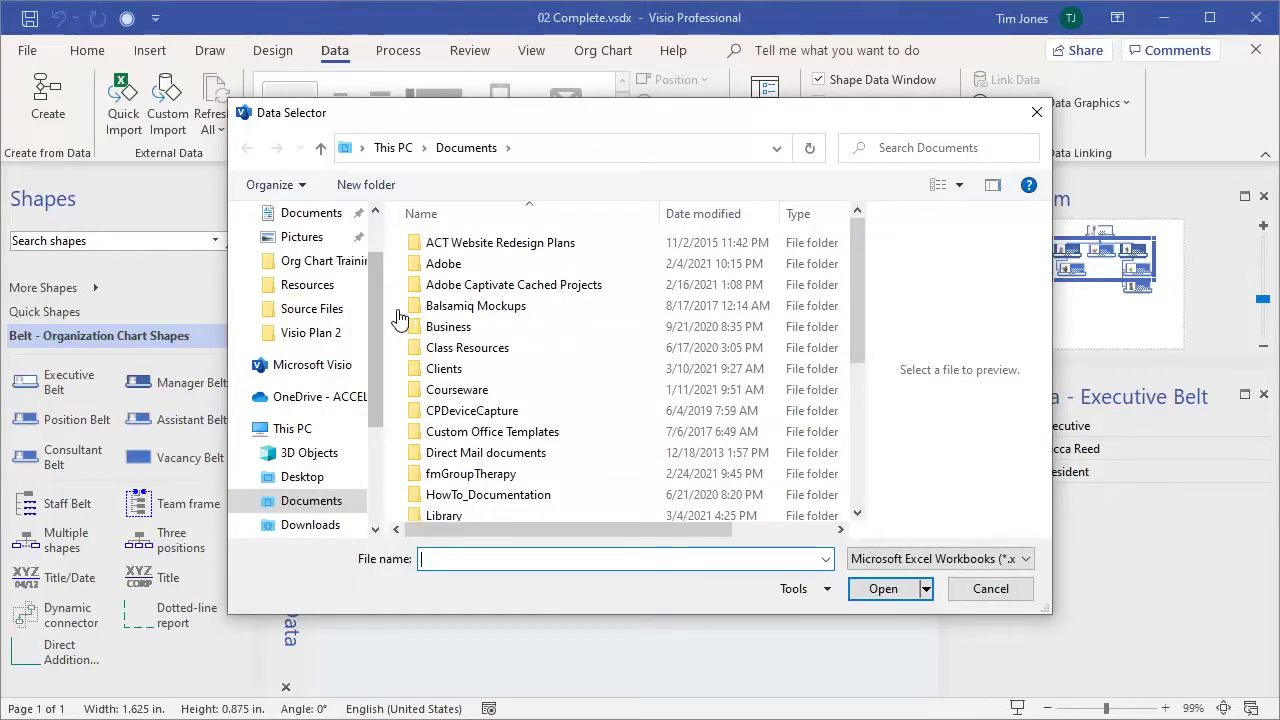
click(300, 214)
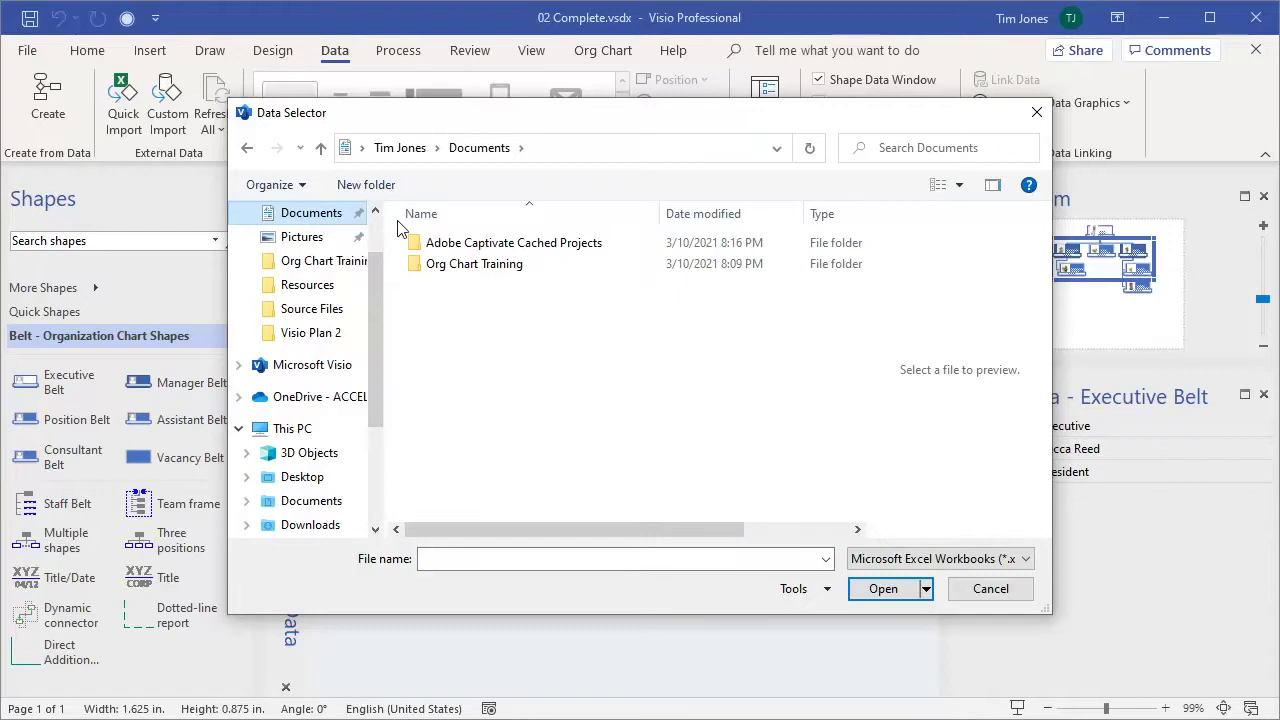
double_click(466, 267)
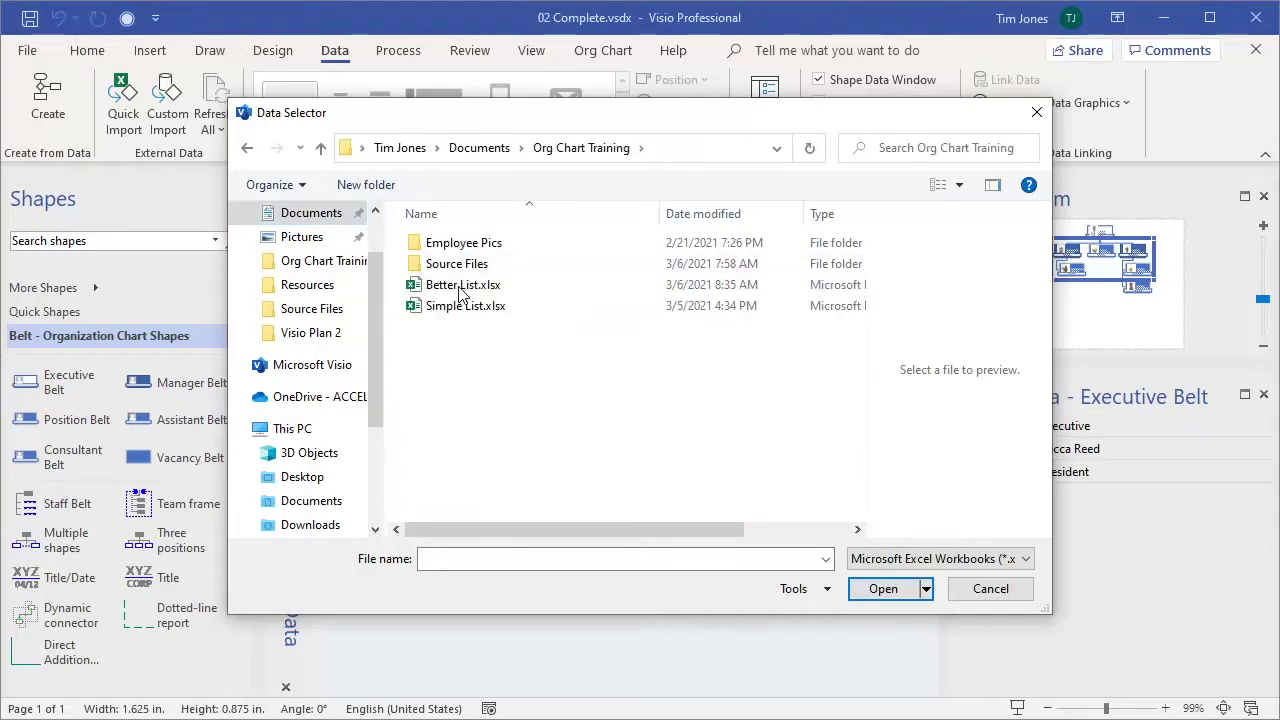
click(462, 287)
click(884, 588)
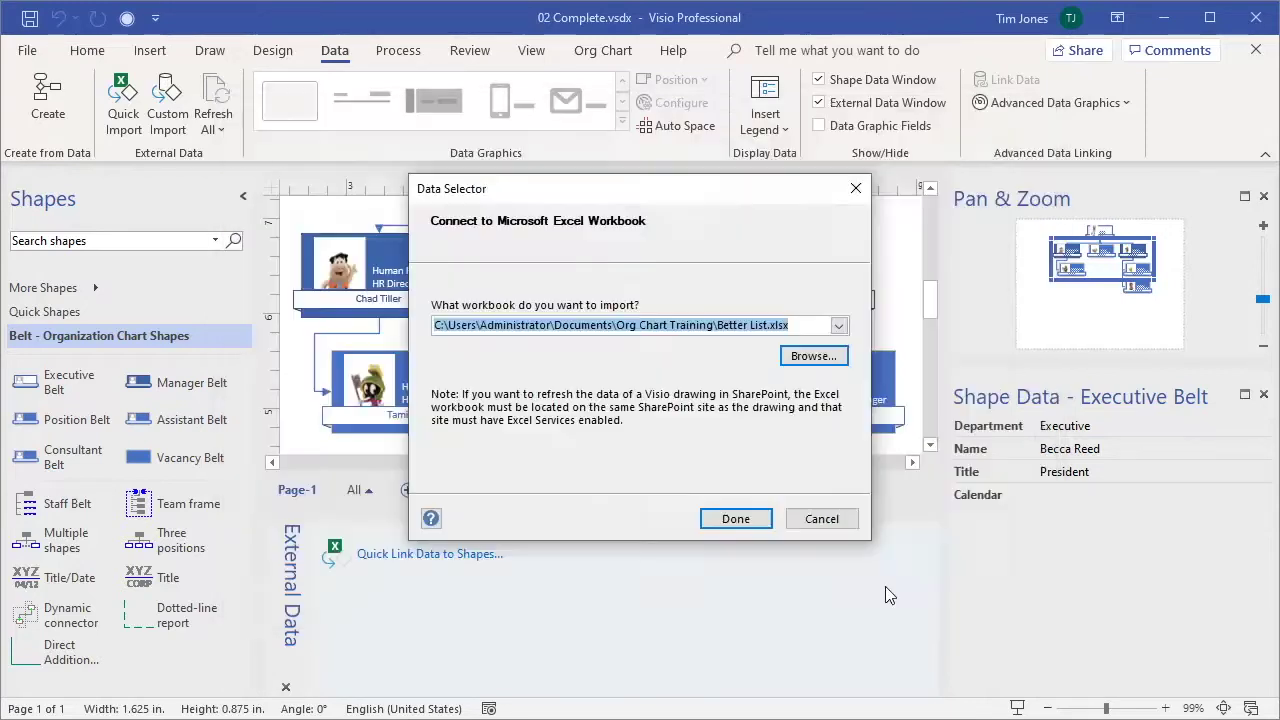
click(736, 518)
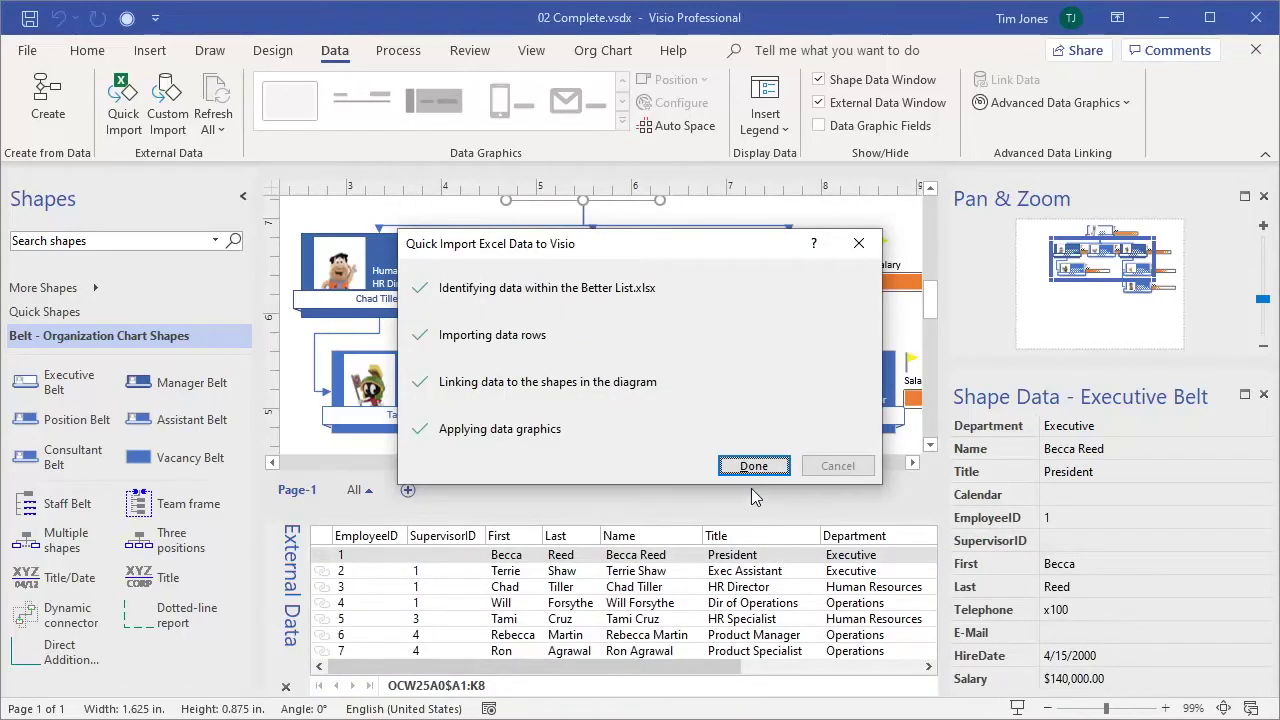
click(754, 467)
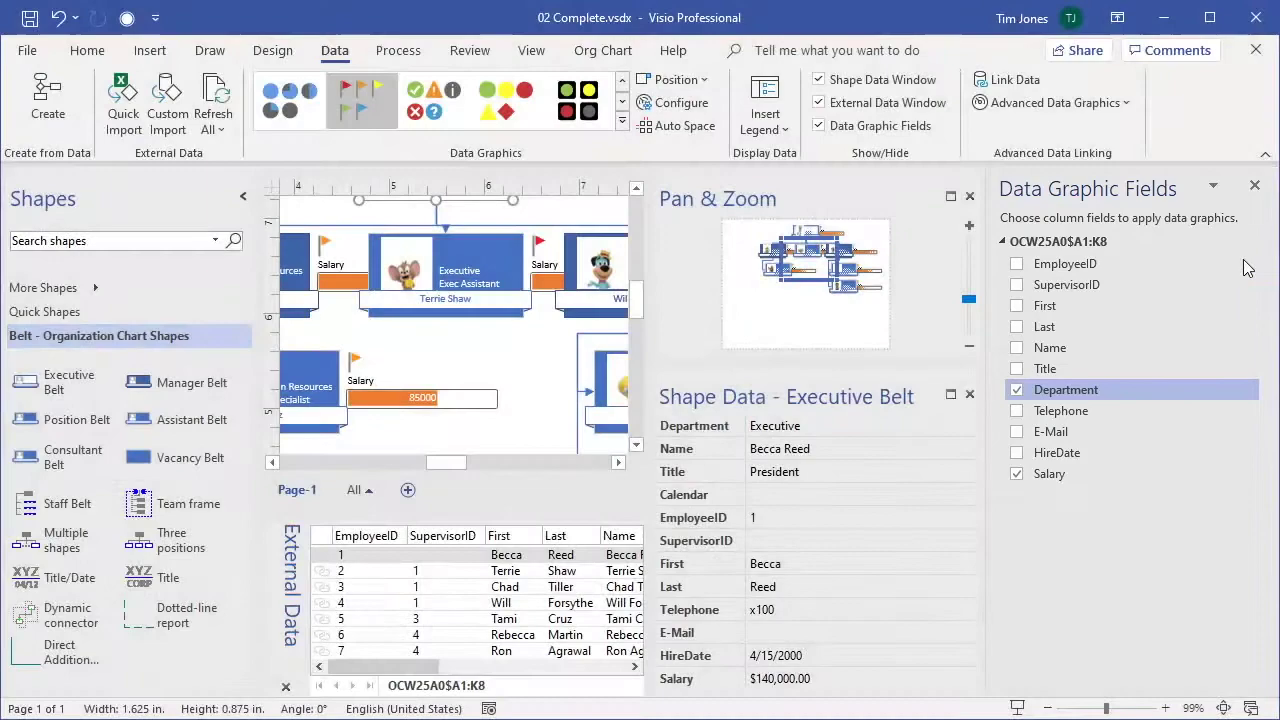
click(1256, 189)
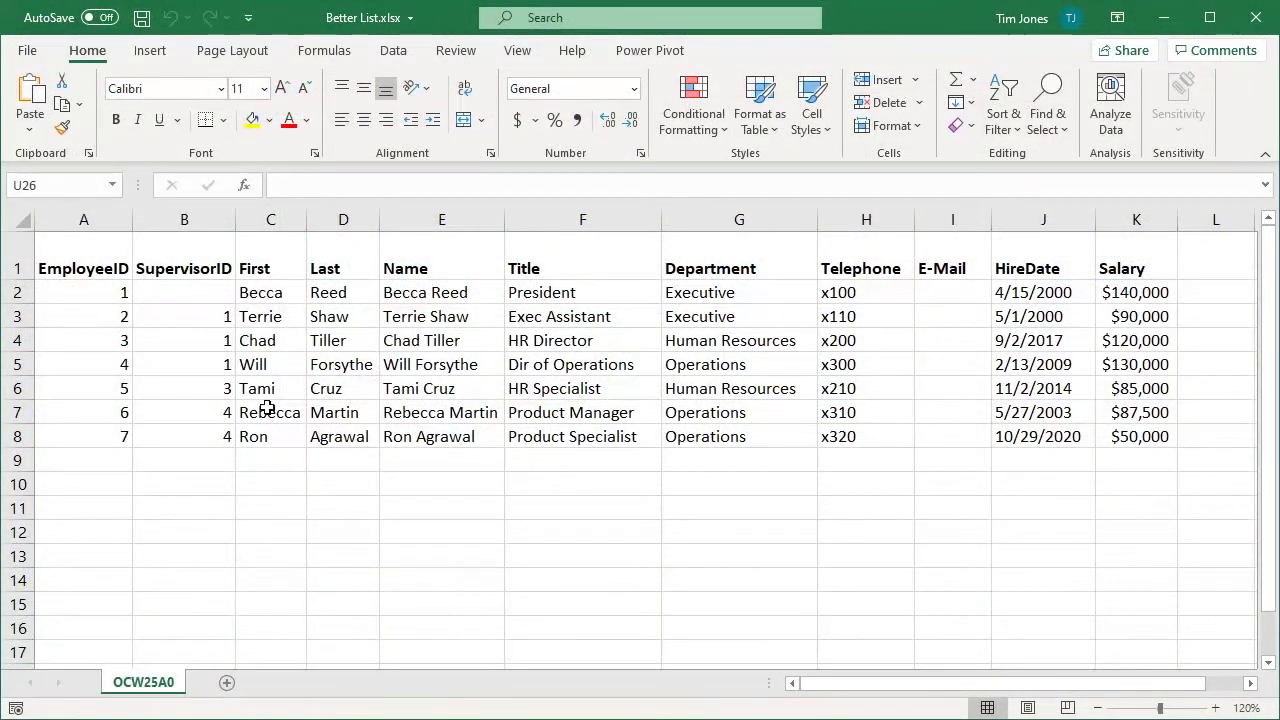
In Excel's Better List.xlsx, change the President's first name in cell C2 to its full form.
click(263, 292)
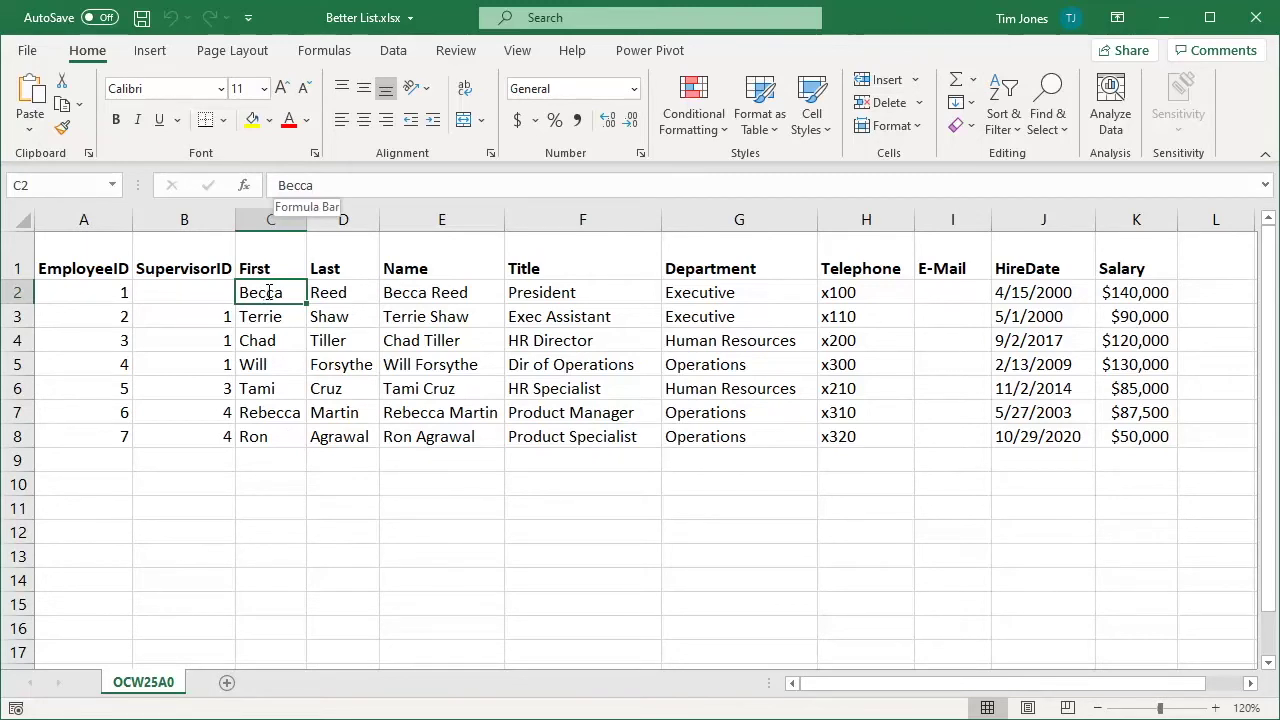
click(283, 186)
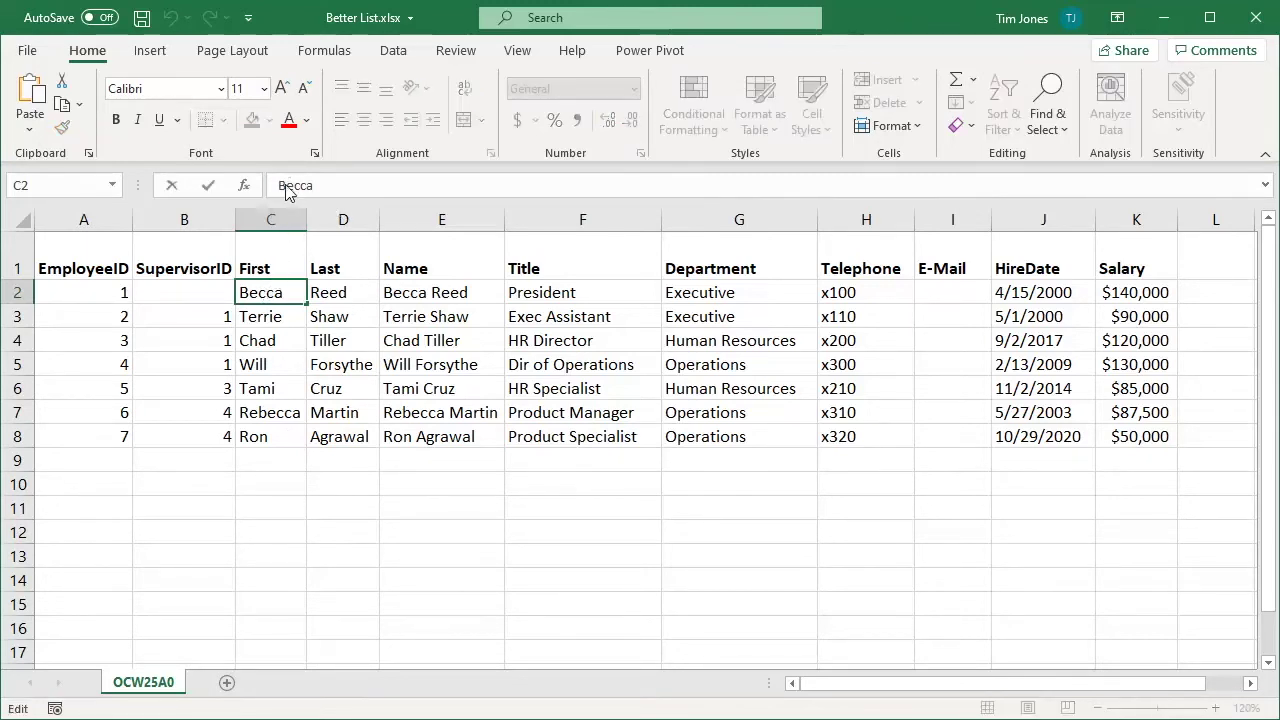
key(BackSpace)
text(Reb)
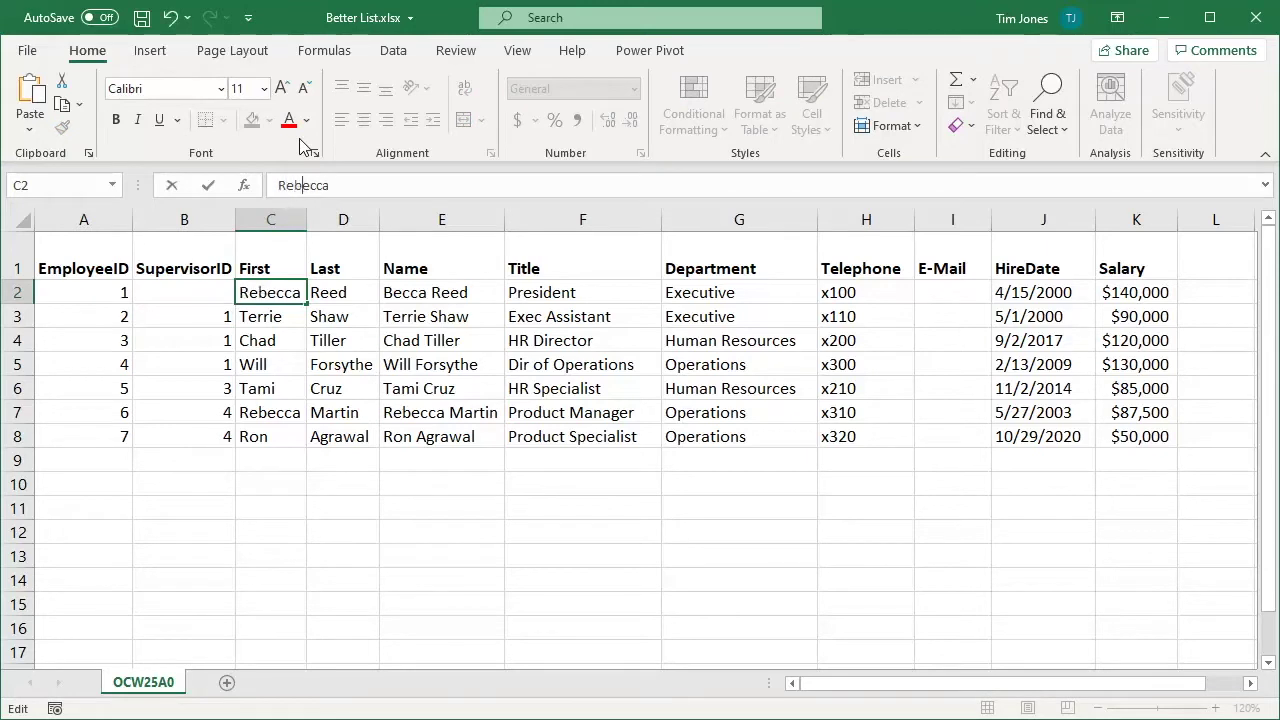
key(Return)
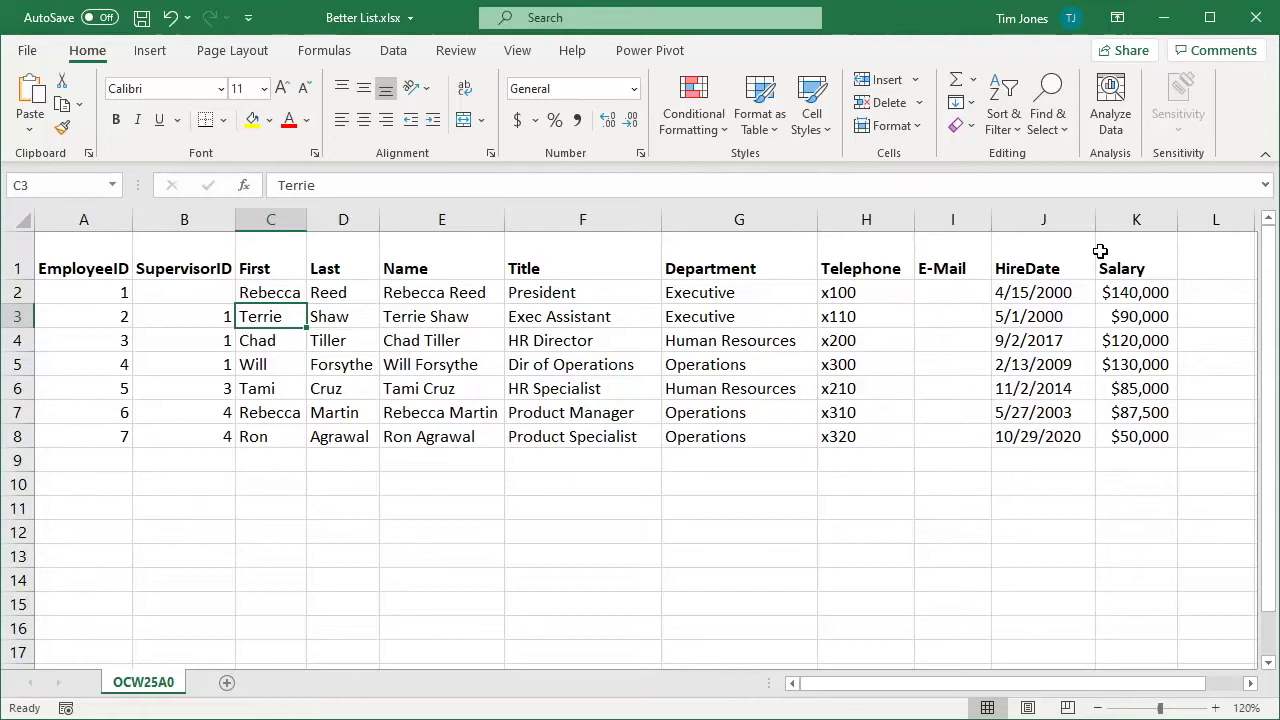
Set the Exec Assistant's salary in cell K3 to 98,000 and save the workbook.
click(1134, 317)
text(9)
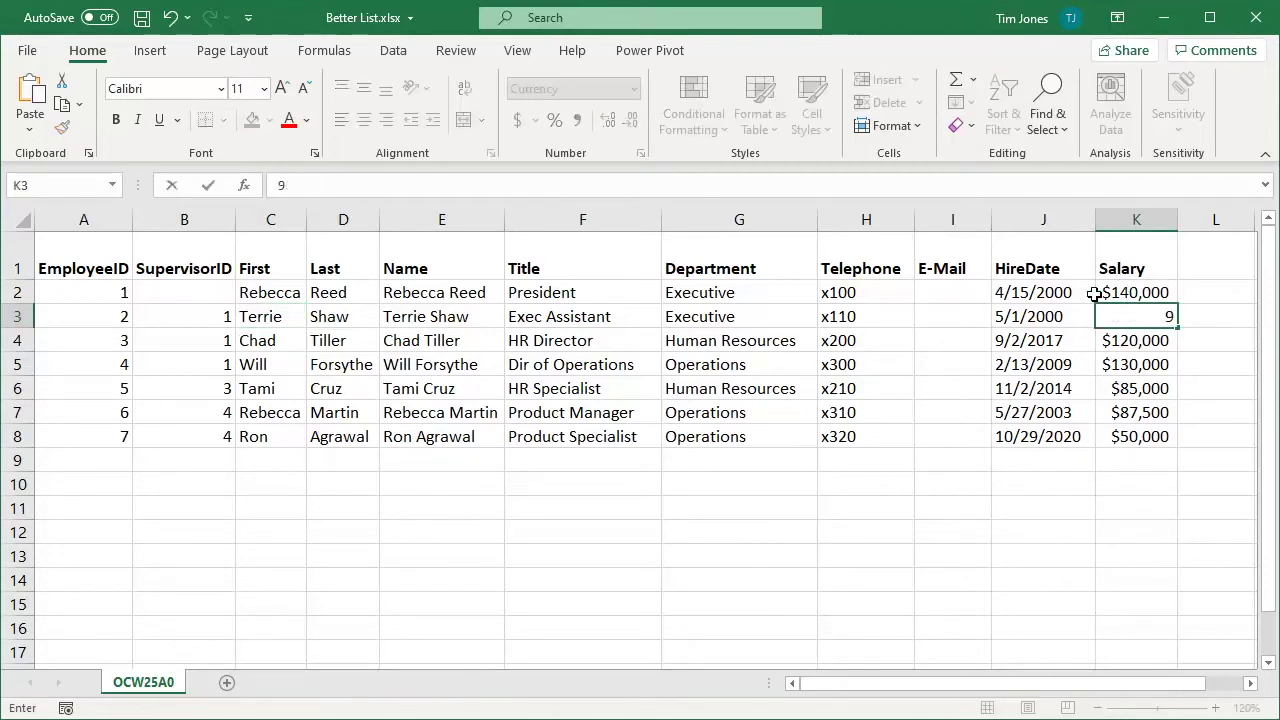
text(8,000)
key(Return)
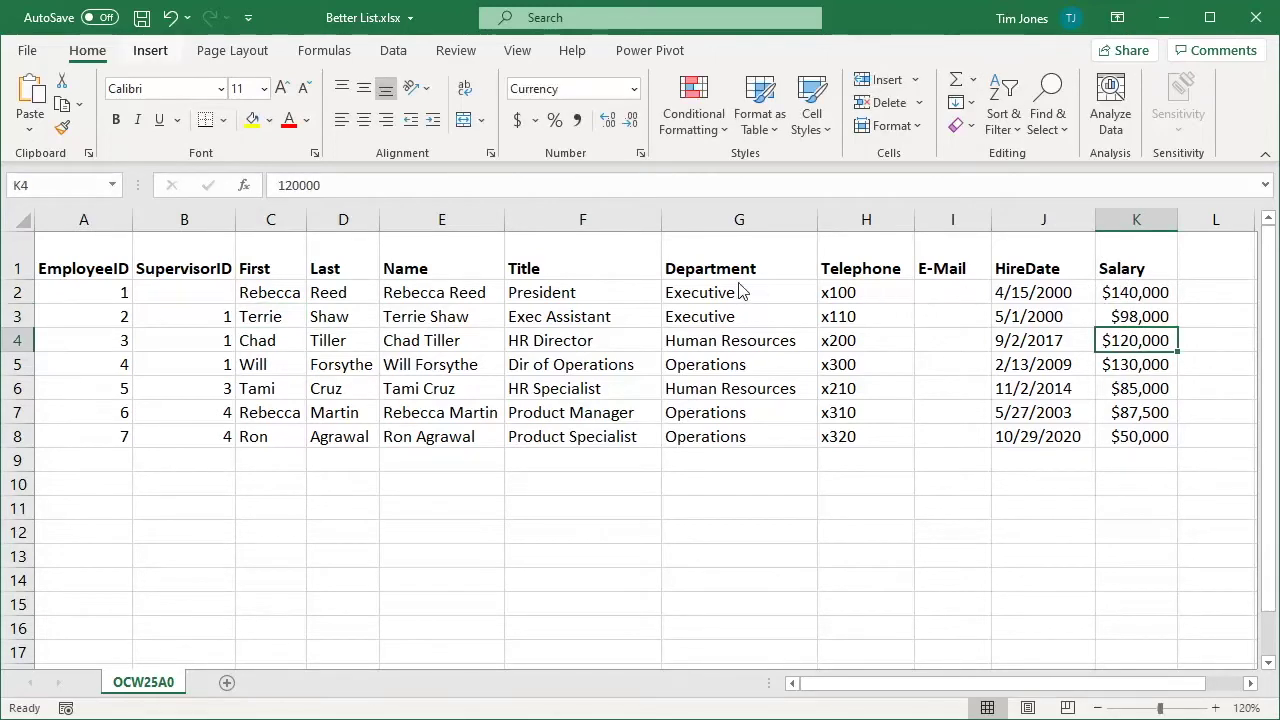
click(142, 24)
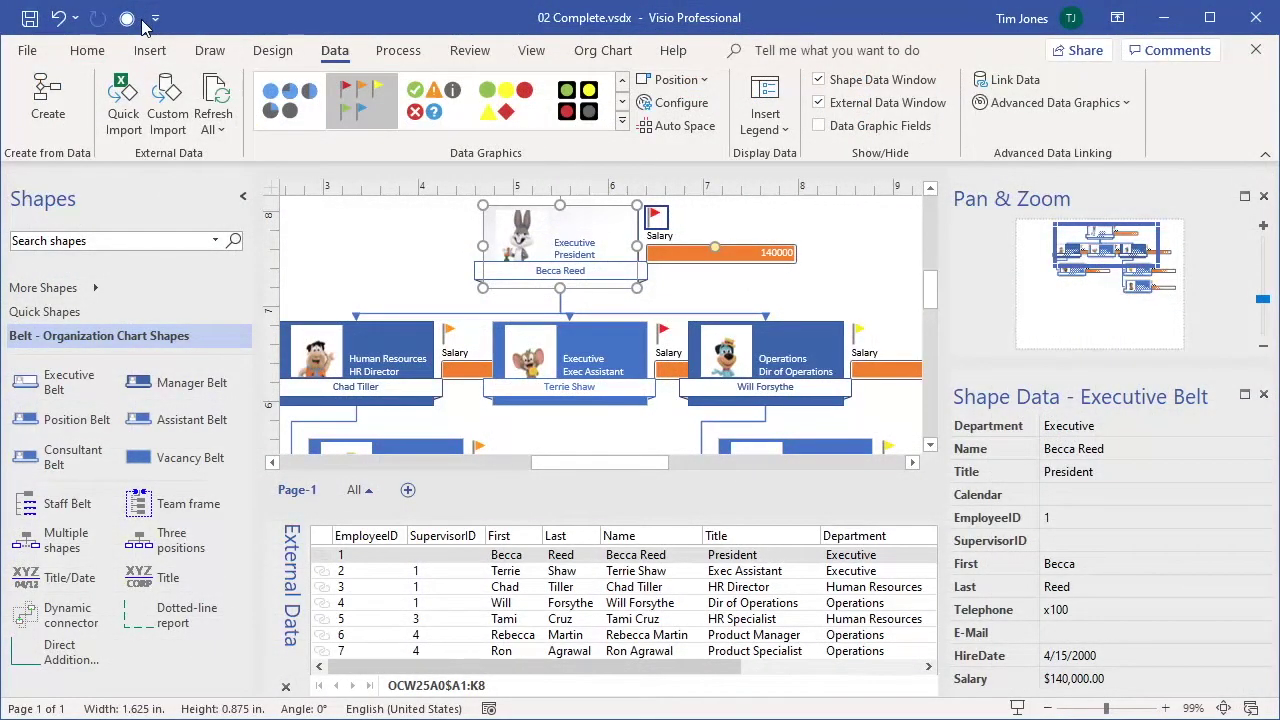
In Visio, refresh all linked data and check the President's name and the Exec Assistant's salary in the data rows and shape data.
click(218, 94)
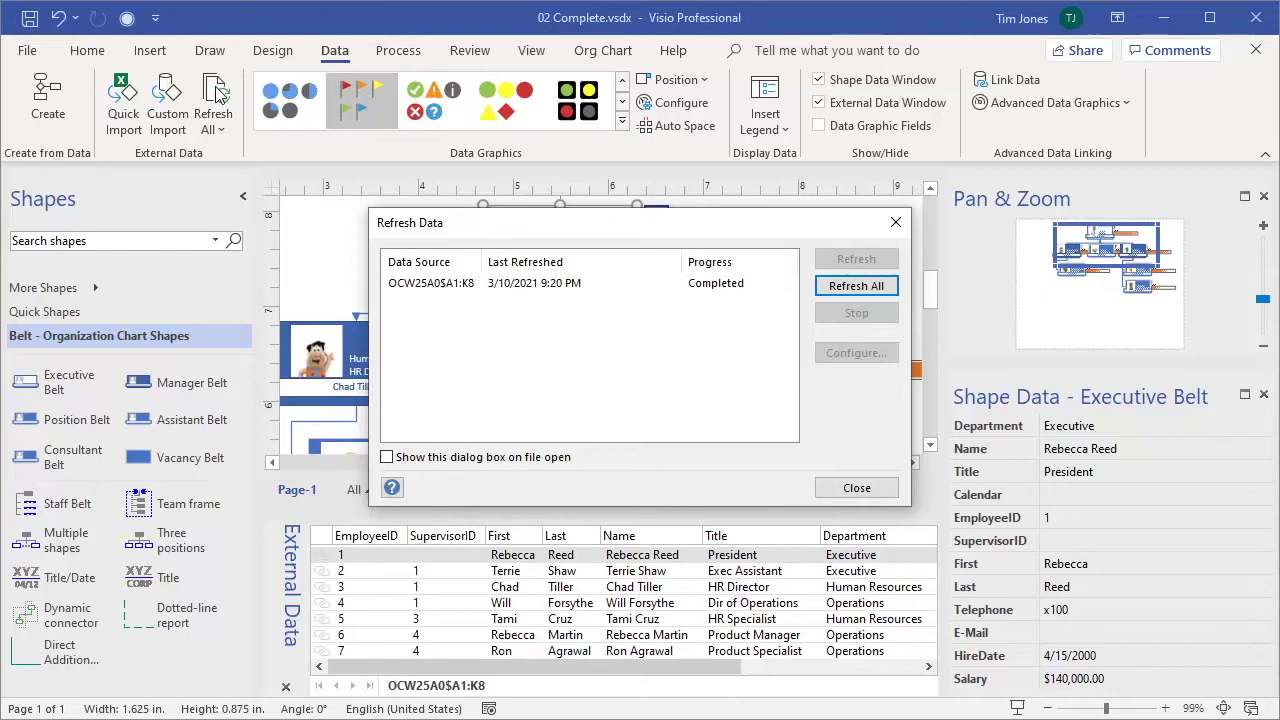
click(857, 488)
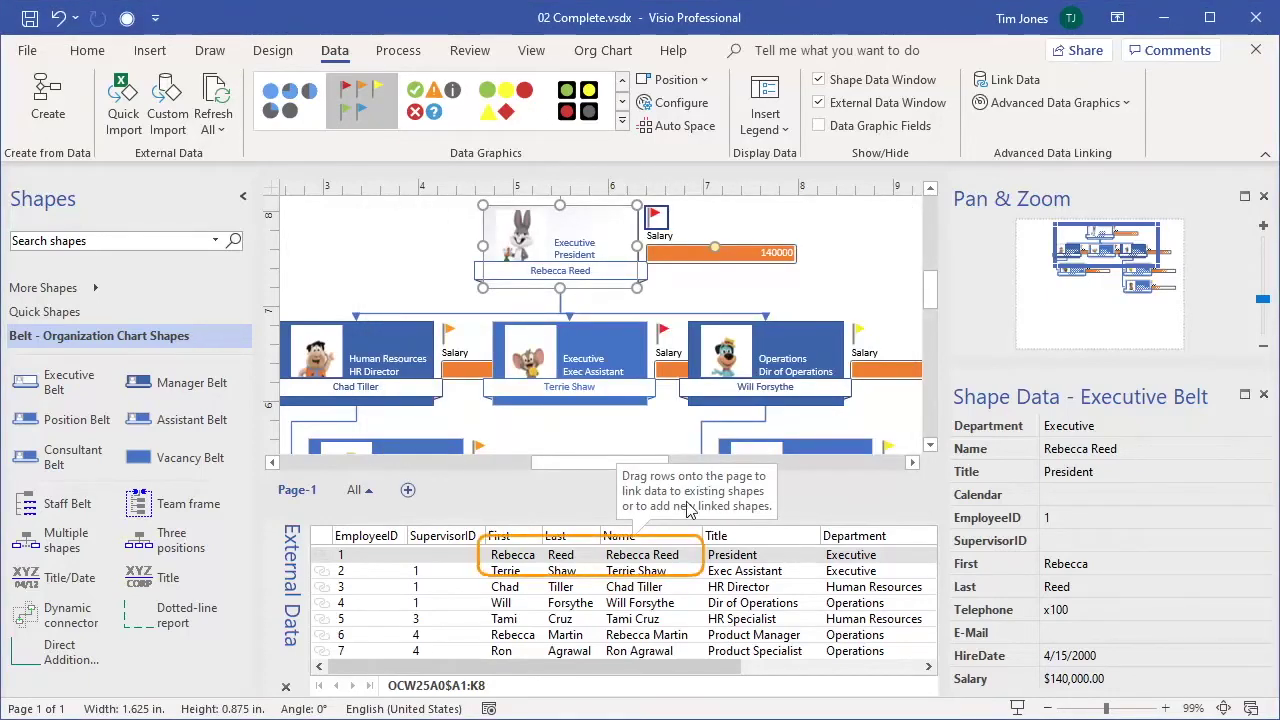
click(616, 560)
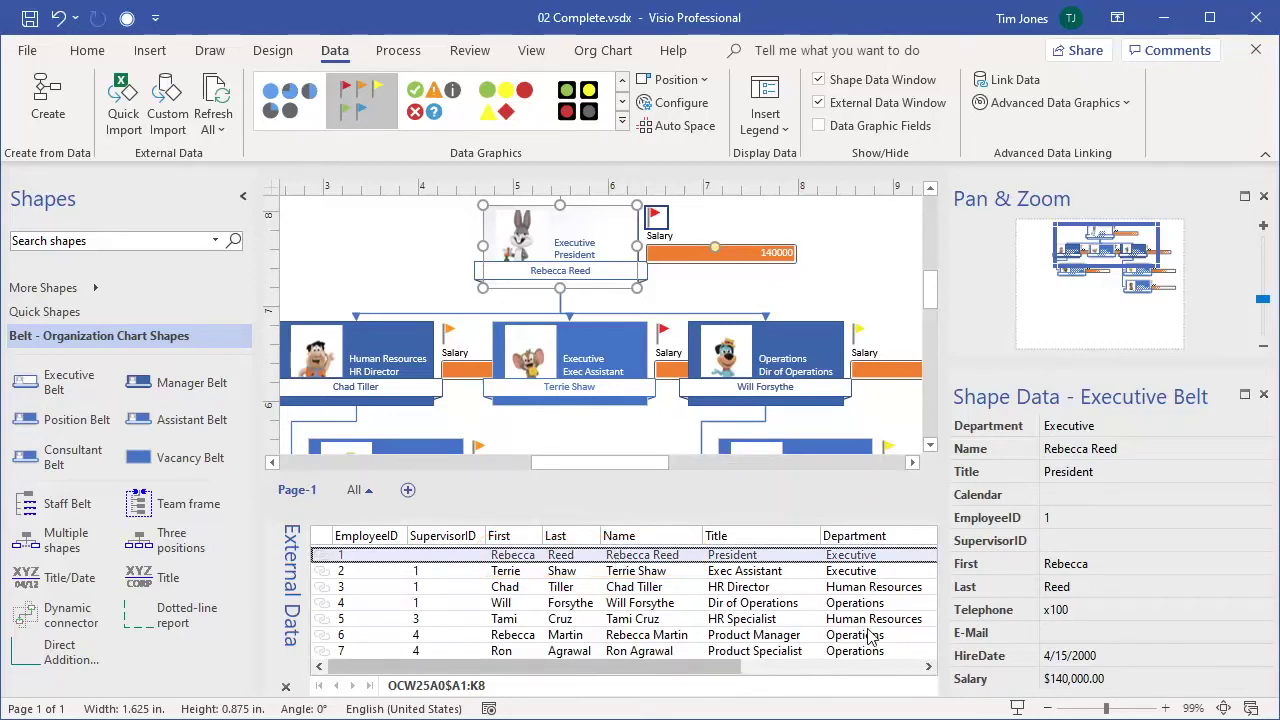
click(876, 667)
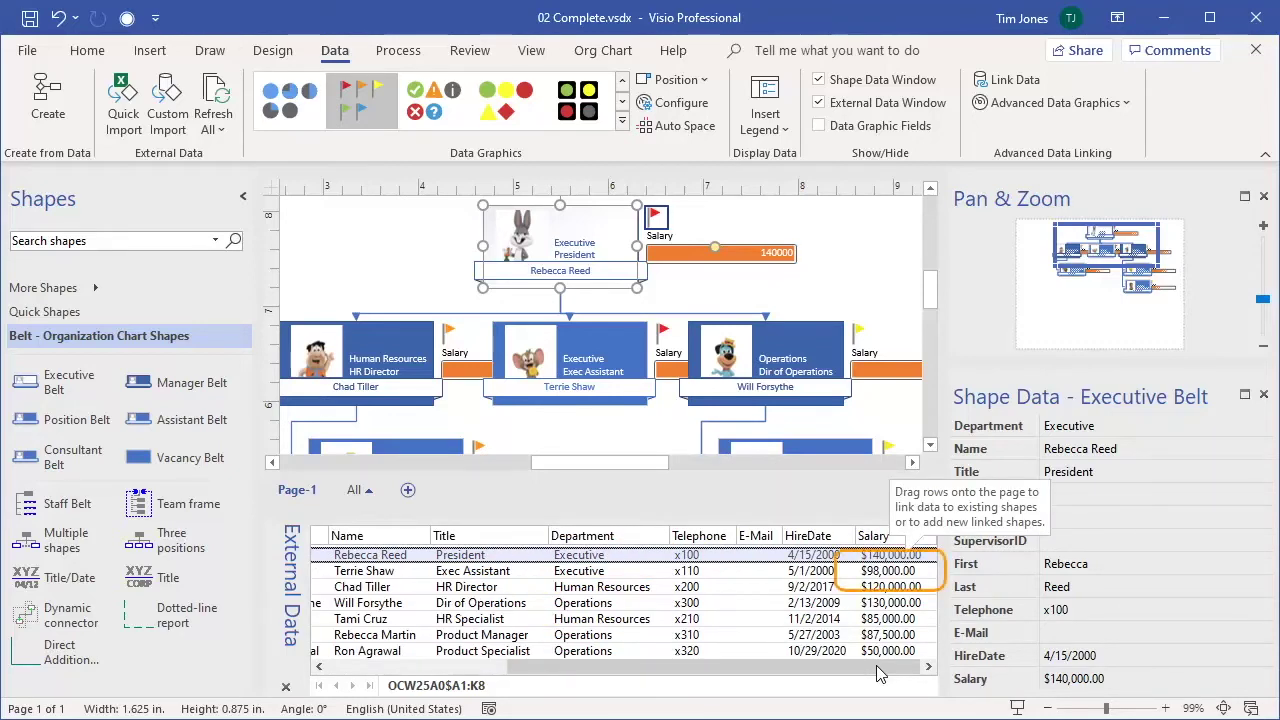
click(894, 574)
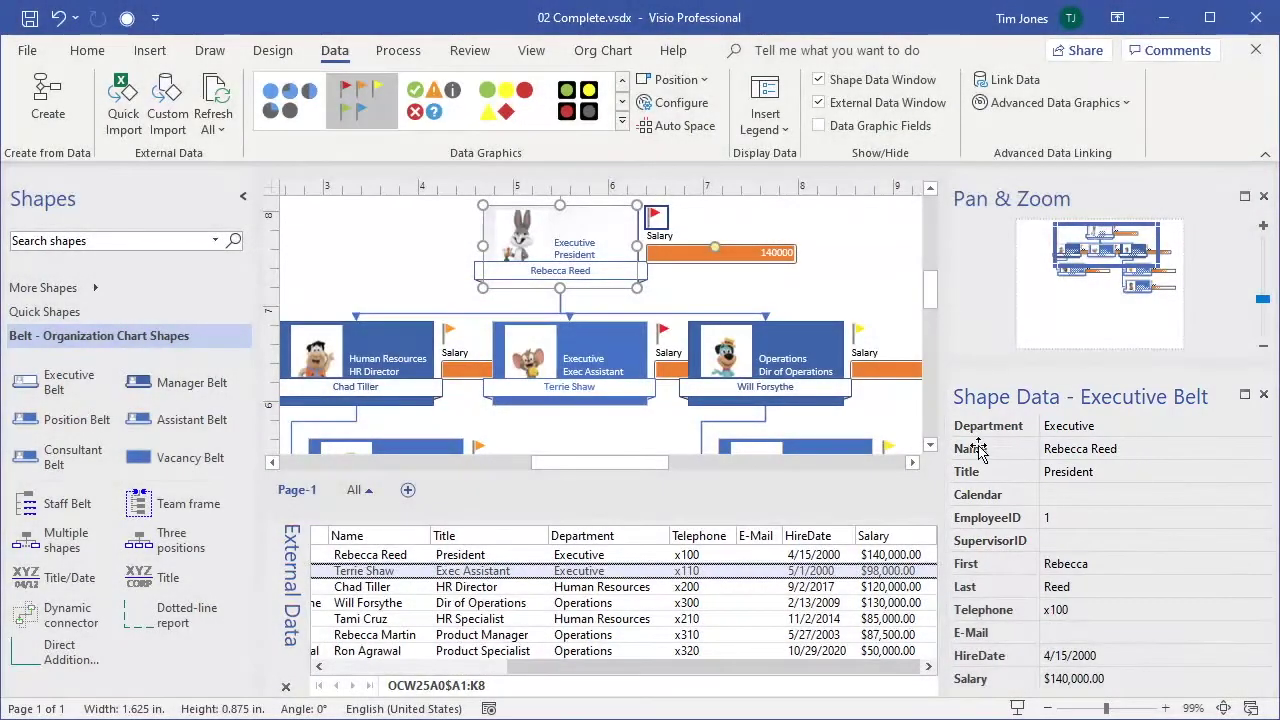
click(619, 352)
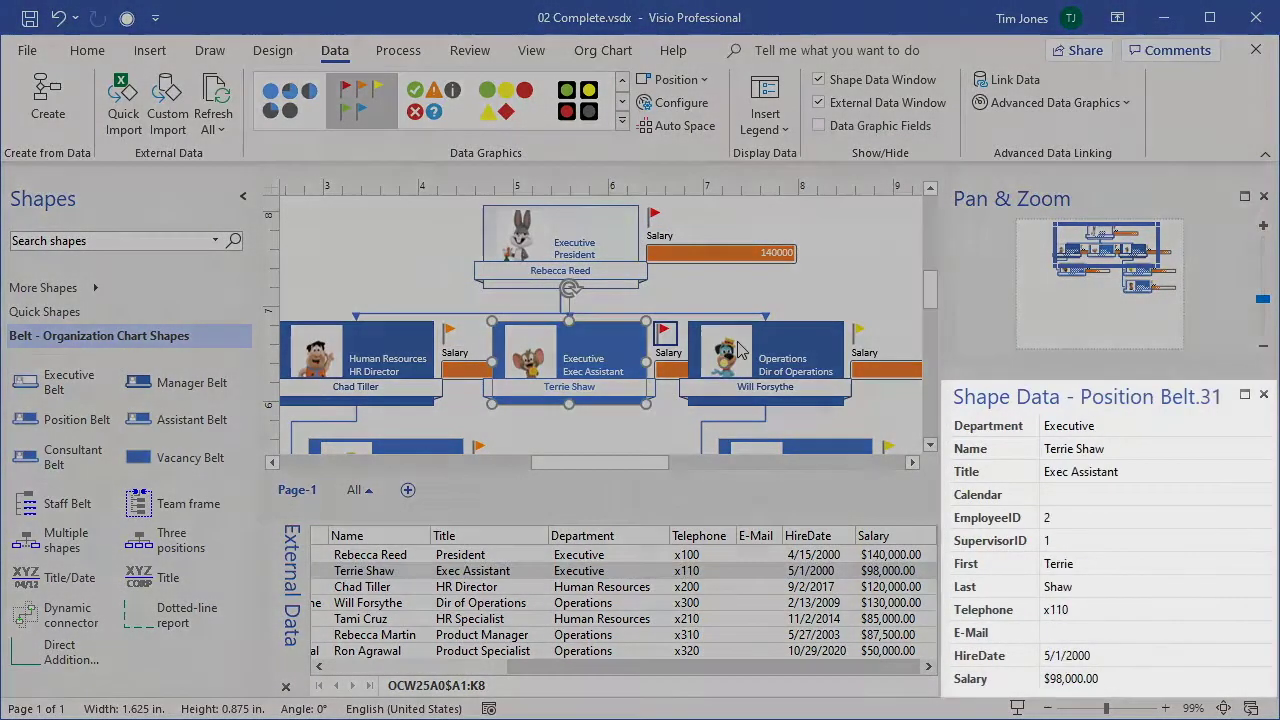